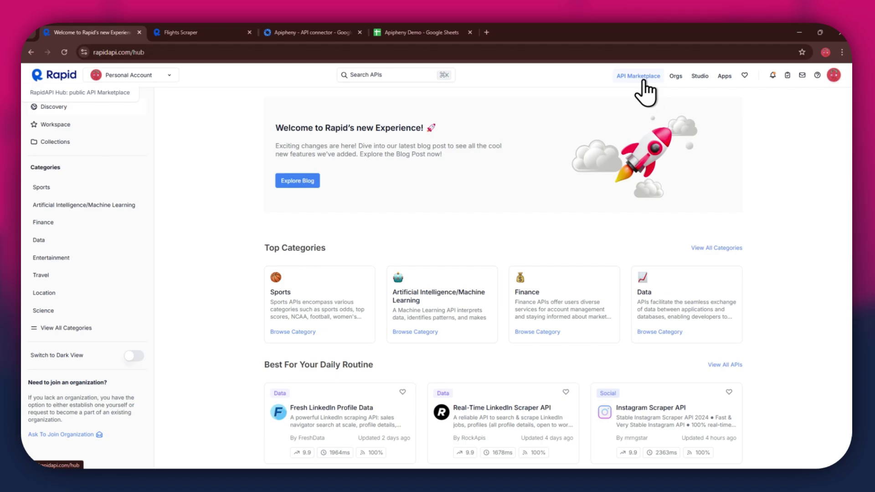
Step: Scroll down and back up through the featured APIs on the RapidAPI Hub page
scroll(557, 332, "down", 4)
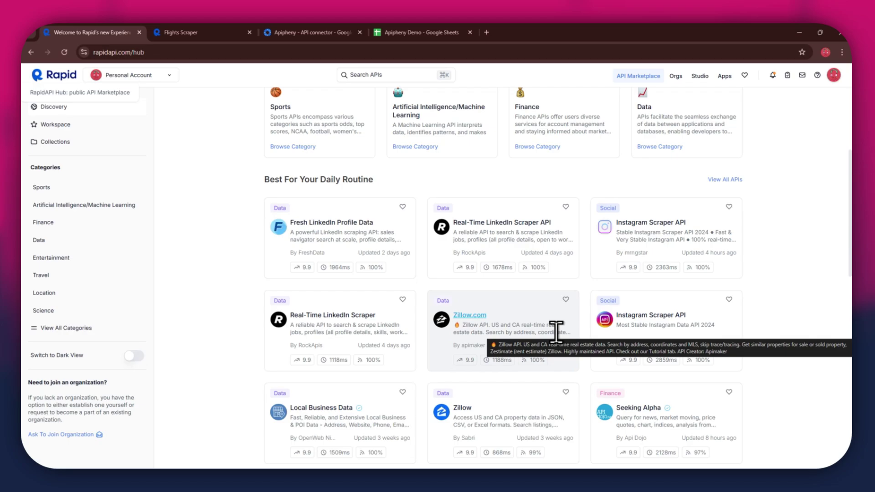
scroll(557, 332, "up", 4)
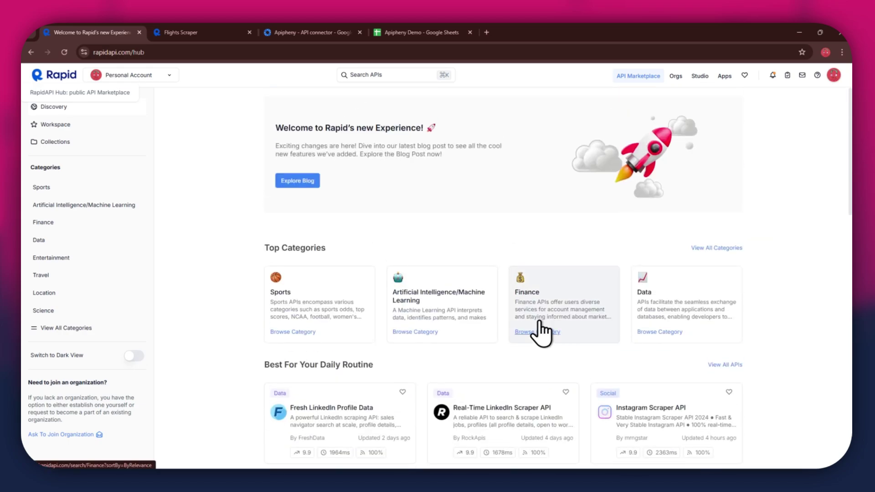
Step: Search RapidAPI for 'flight and travel data' and open the Flights Scraper API playground
left_click(372, 74)
type("fl")
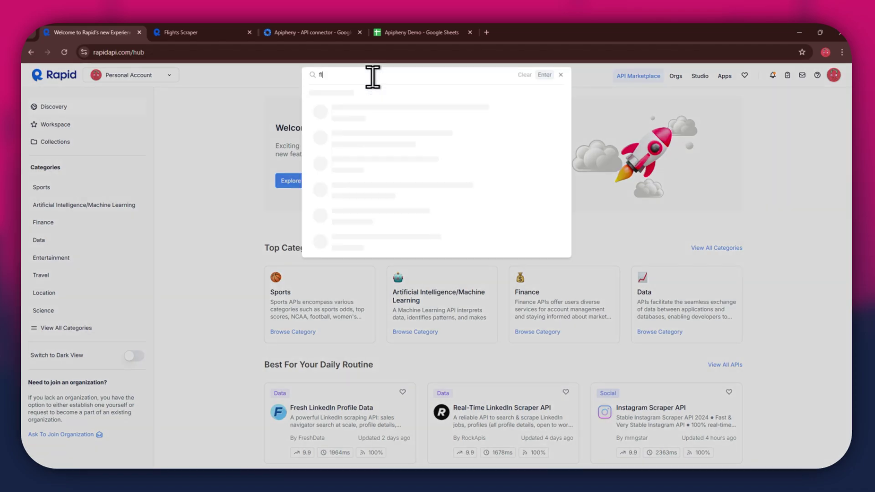
type("ight and travel data")
key("Return")
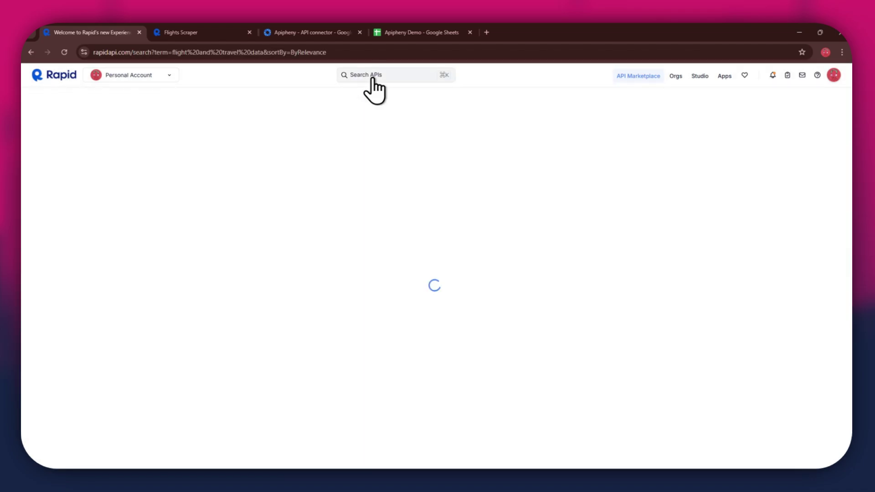
scroll(460, 326, "down", 3)
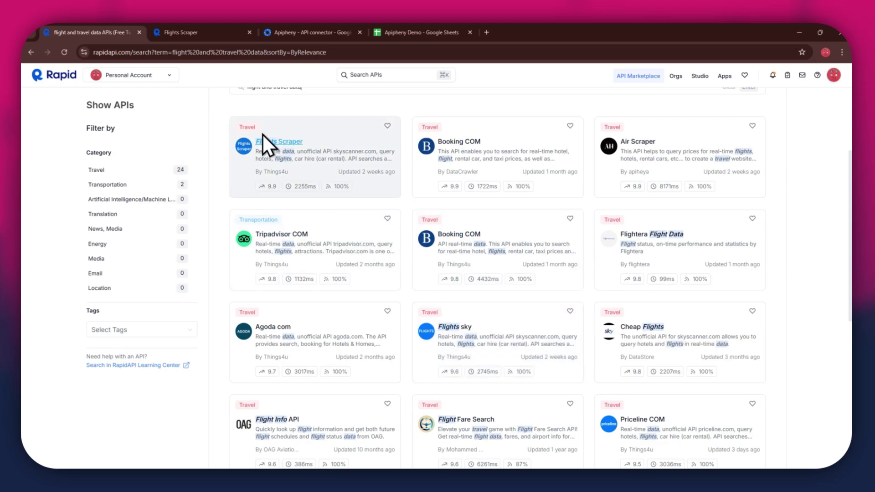
left_click(206, 31)
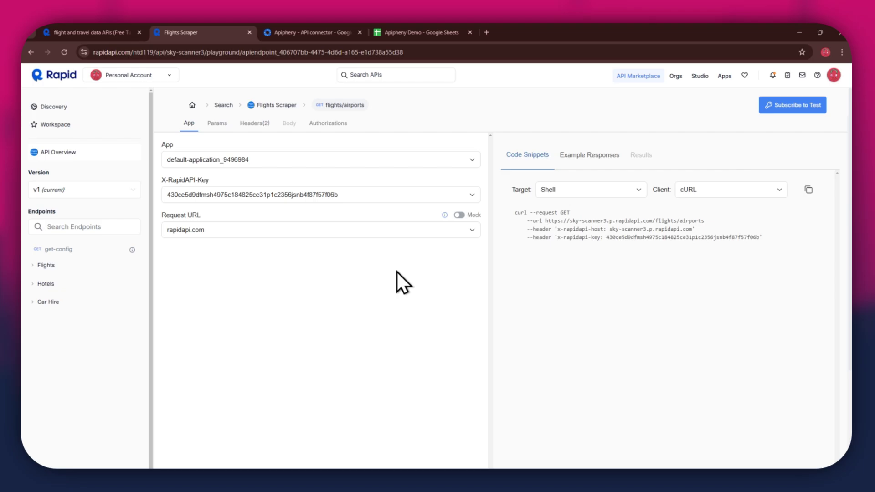
Step: Subscribe to the Flights Scraper free Basic plan and dismiss the confirmation dialog
left_click(793, 106)
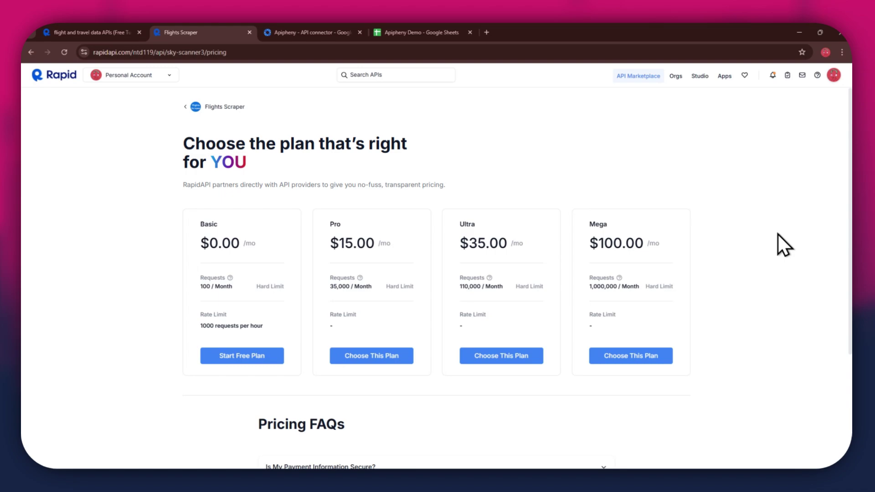
left_click(246, 360)
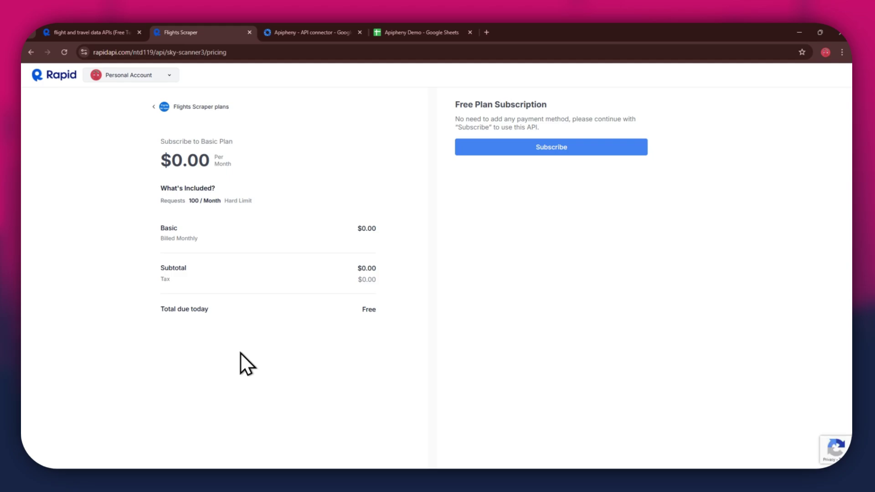
left_click(540, 147)
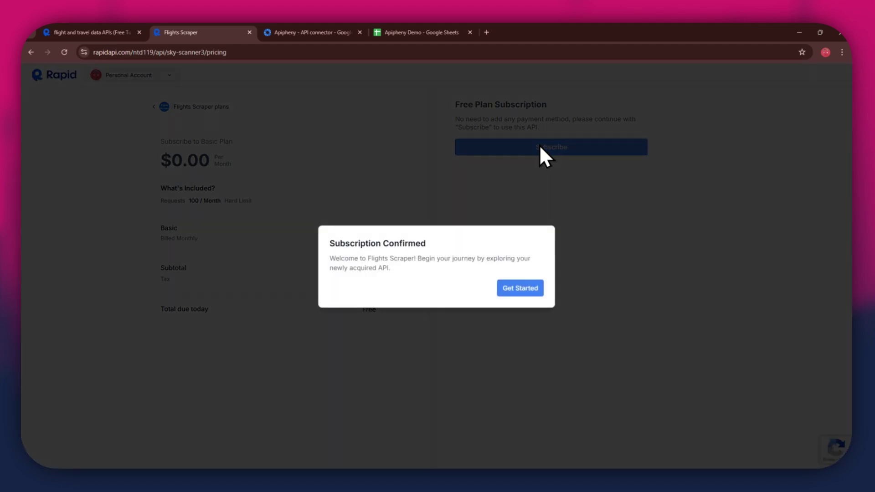
left_click(528, 291)
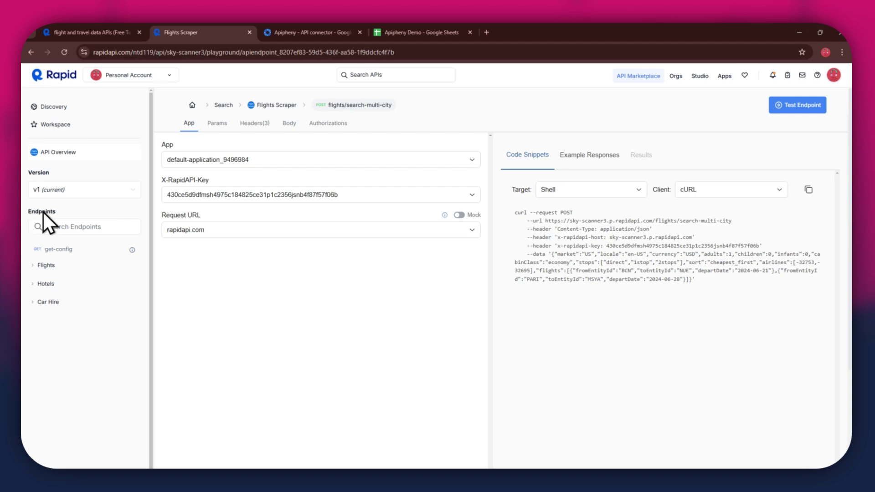
Step: Show the flights/airports endpoint's Shell cURL snippet, then move to the Apipheny Marketplace listing
left_click(46, 266)
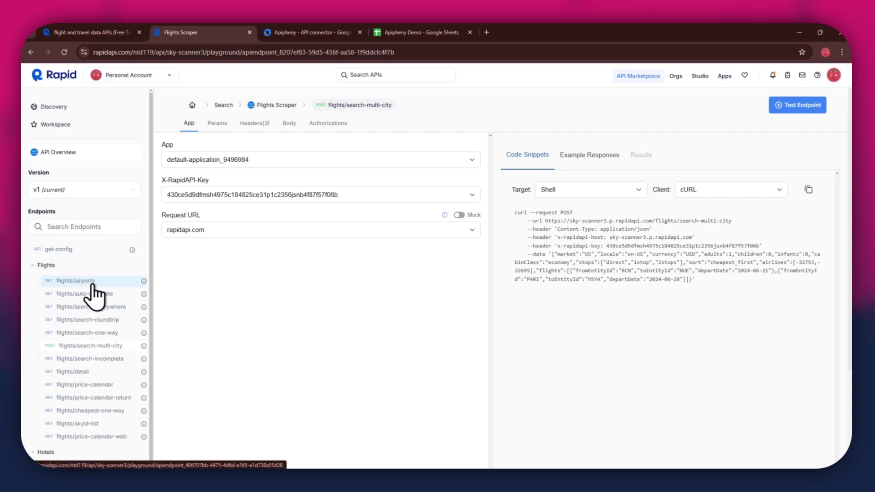
left_click(93, 286)
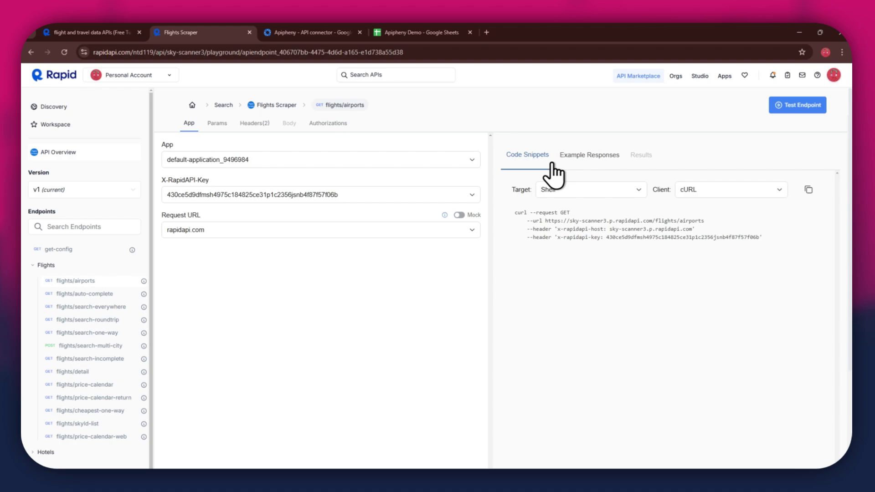
left_click(604, 193)
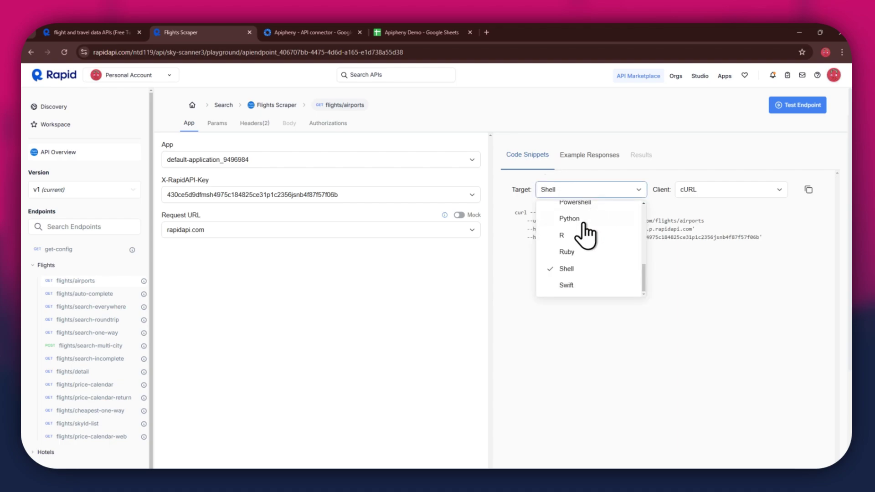
left_click(567, 269)
left_click(715, 191)
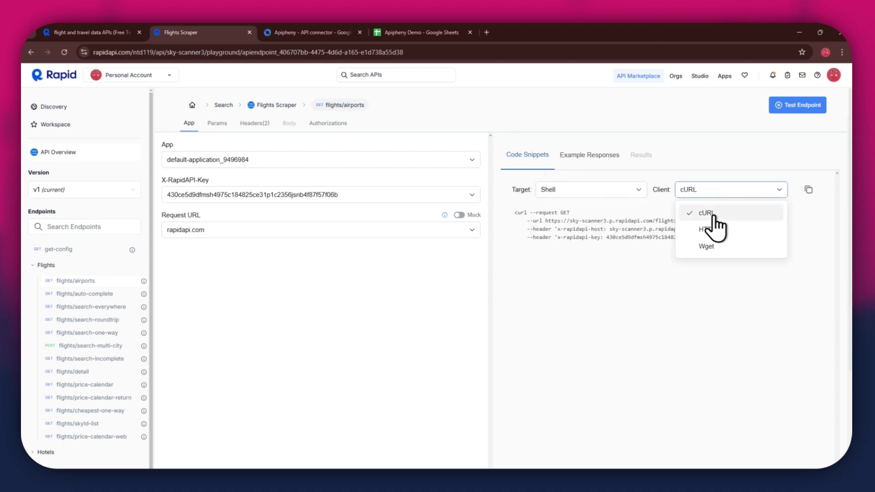
left_click(714, 213)
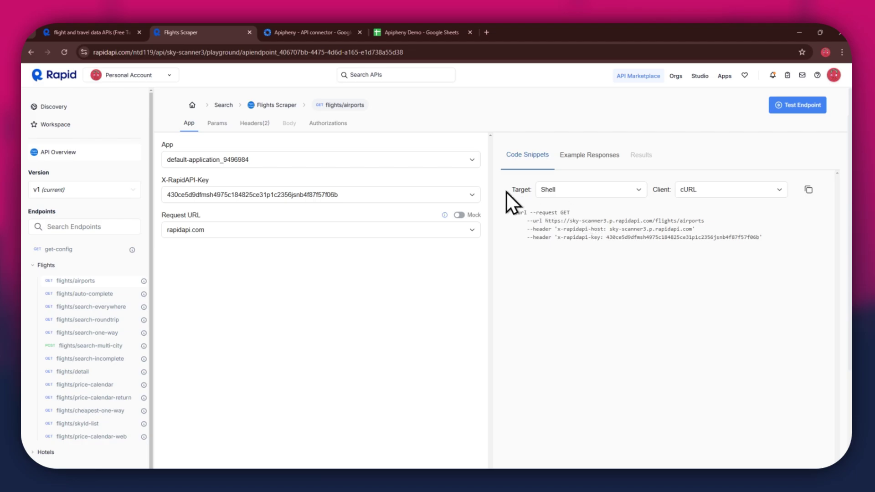
left_click(300, 34)
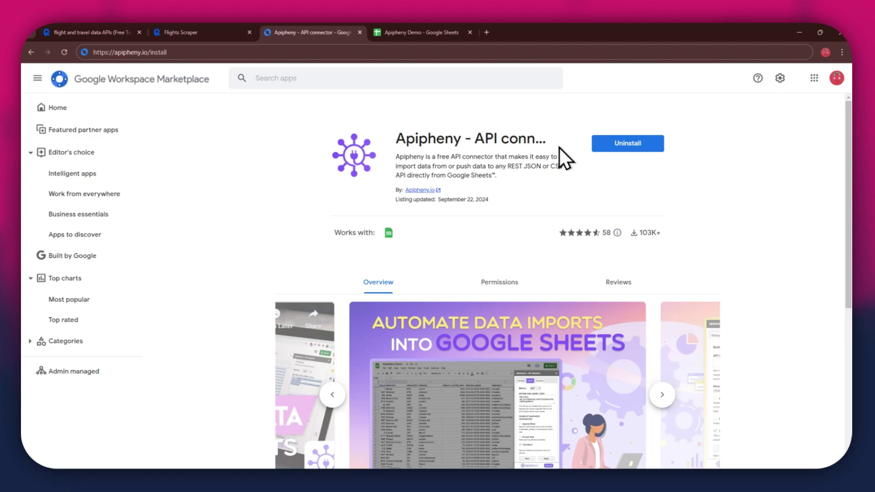
Step: Switch to the blank Apipheny Demo spreadsheet
left_click(412, 37)
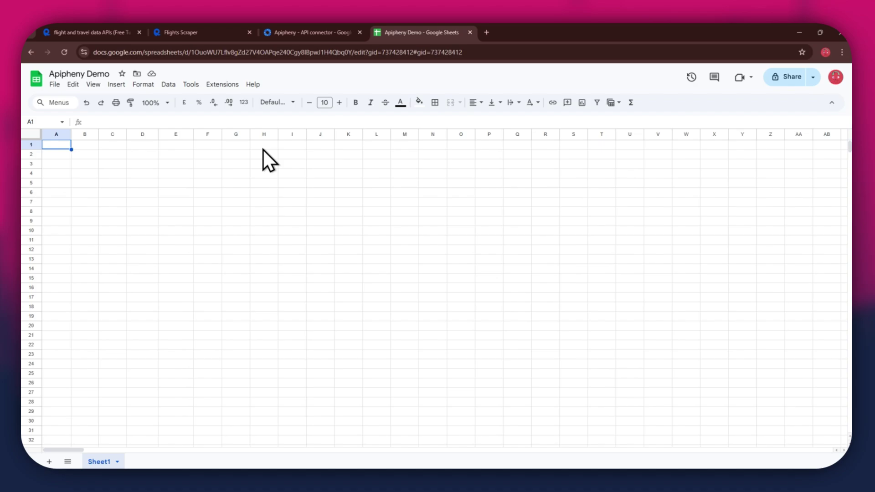
Step: Start a new Apipheny Import API request and focus its API URL Path field
left_click(222, 85)
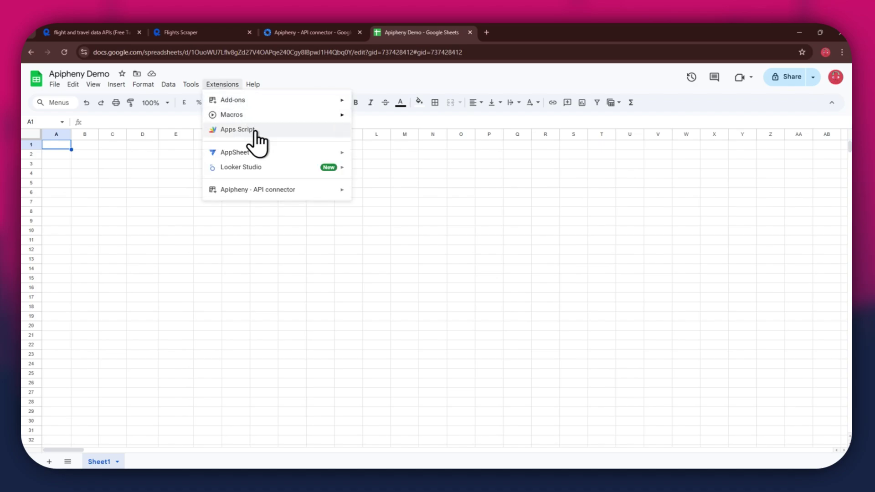
mouse_move(309, 198)
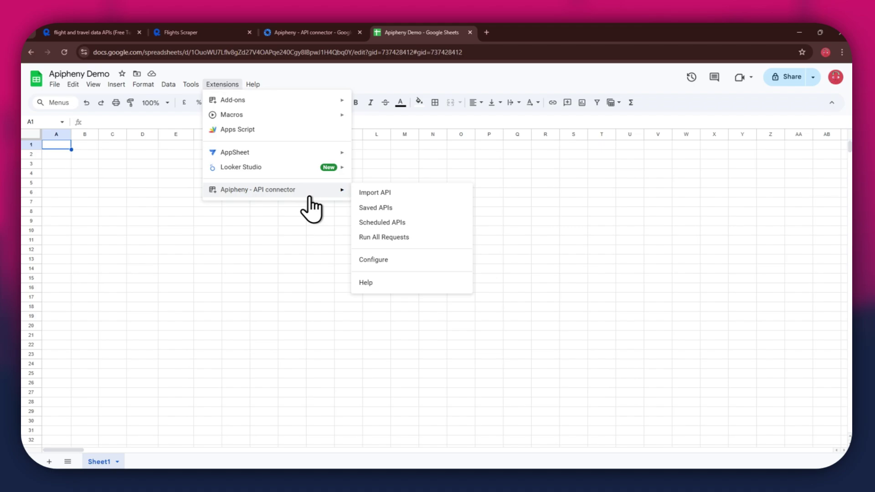
left_click(432, 191)
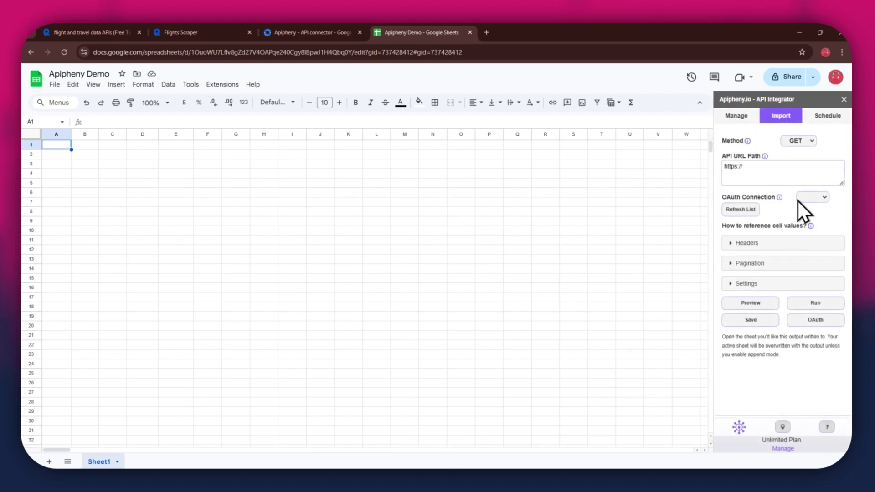
left_click(786, 170)
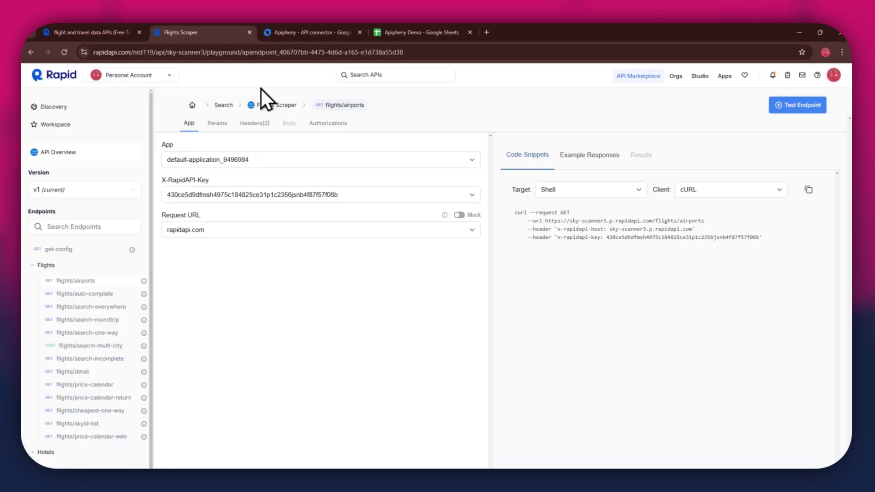
Step: Paste the sky-scanner3 flights/airports URL into API URL Path and add two header rows
left_click_drag(546, 221, 692, 223)
key("ctrl+c")
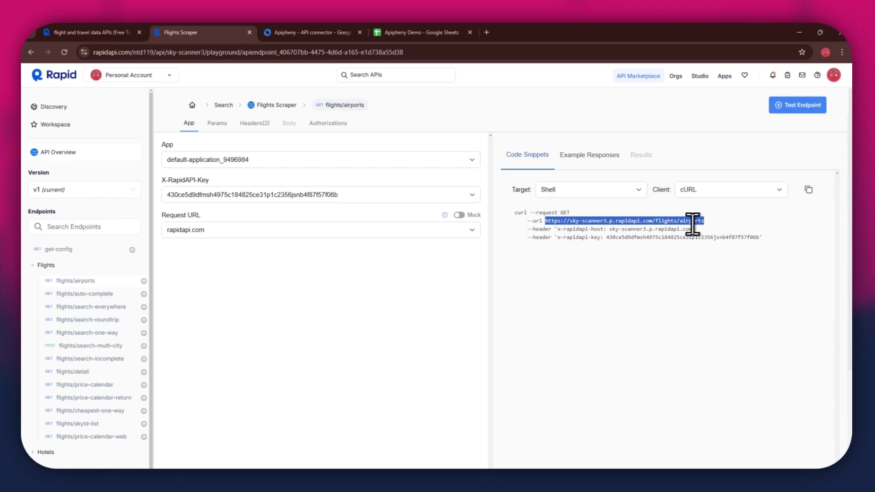
left_click(425, 31)
left_click(783, 169)
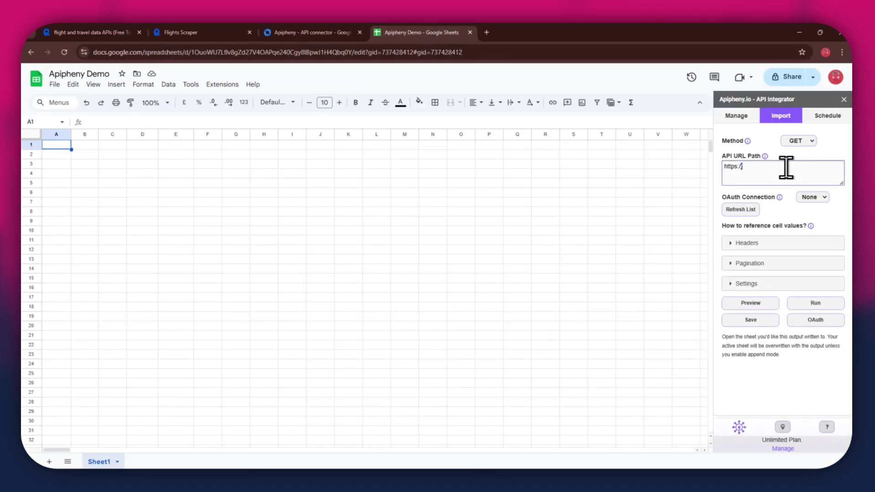
key("ctrl+v")
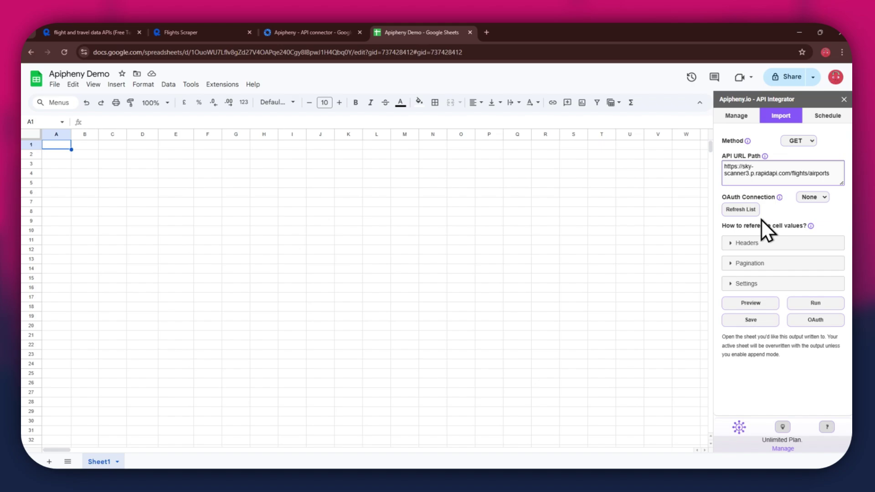
left_click(738, 246)
left_click(739, 264)
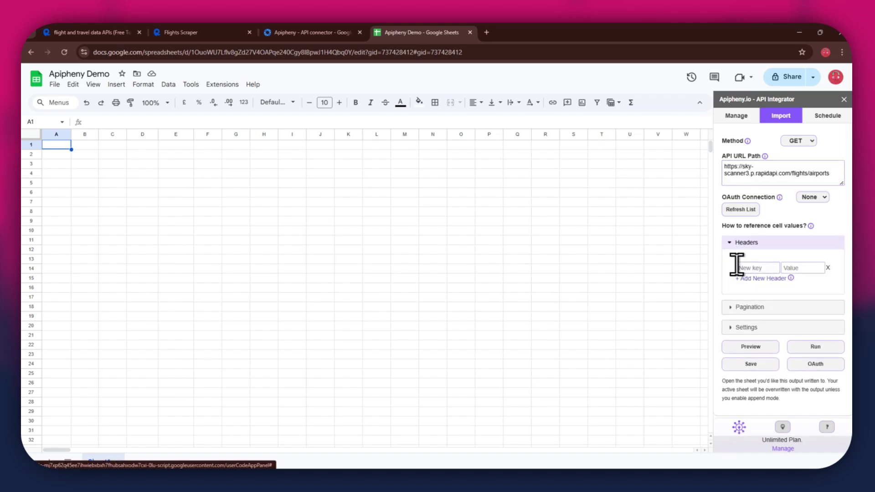
left_click(746, 278)
left_click(748, 269)
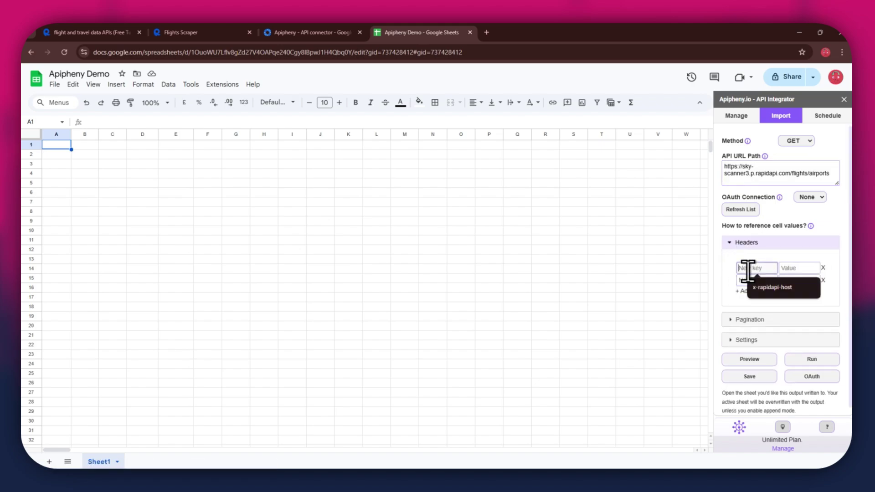
Step: Fill the first header with x-rapidapi-host and its host value from the snippet
left_click(221, 34)
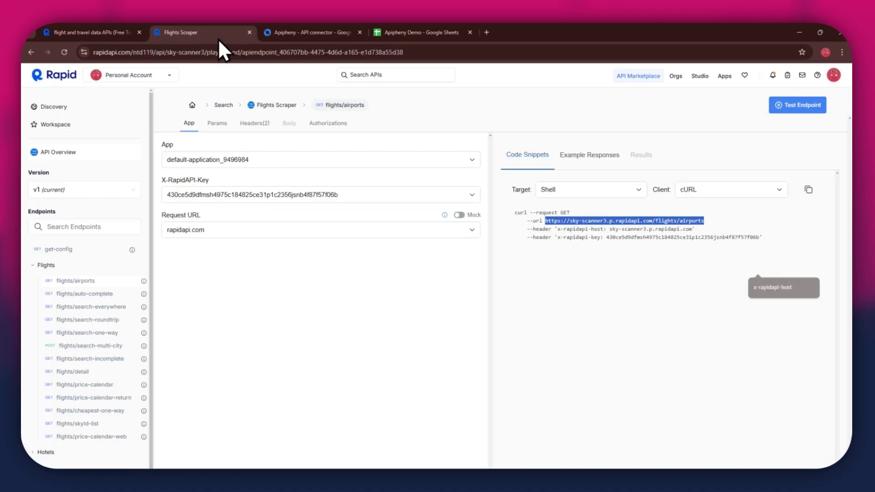
left_click_drag(557, 229, 594, 228)
key("ctrl+c")
left_click(421, 32)
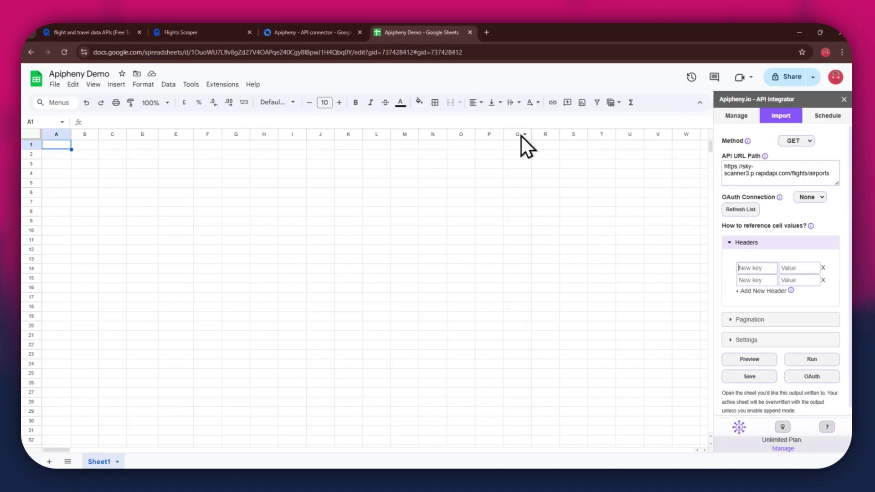
key("ctrl+v")
left_click(805, 268)
left_click(195, 33)
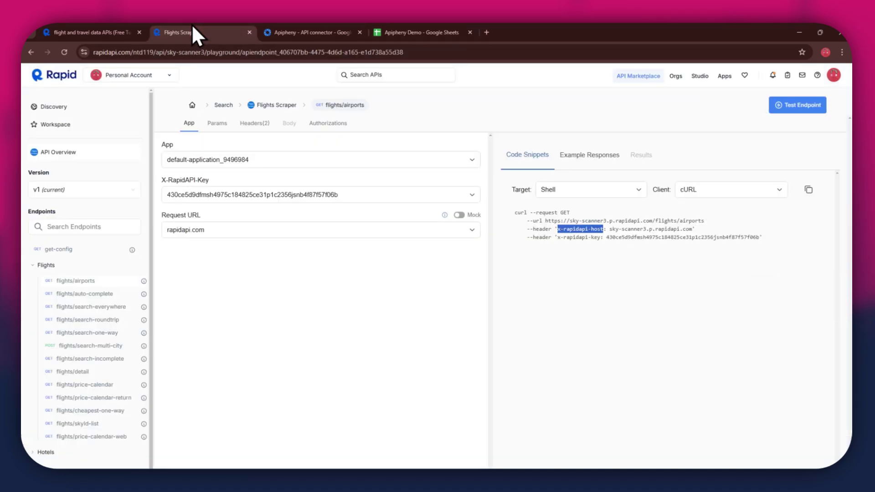
left_click_drag(610, 228, 684, 230)
key("ctrl+c")
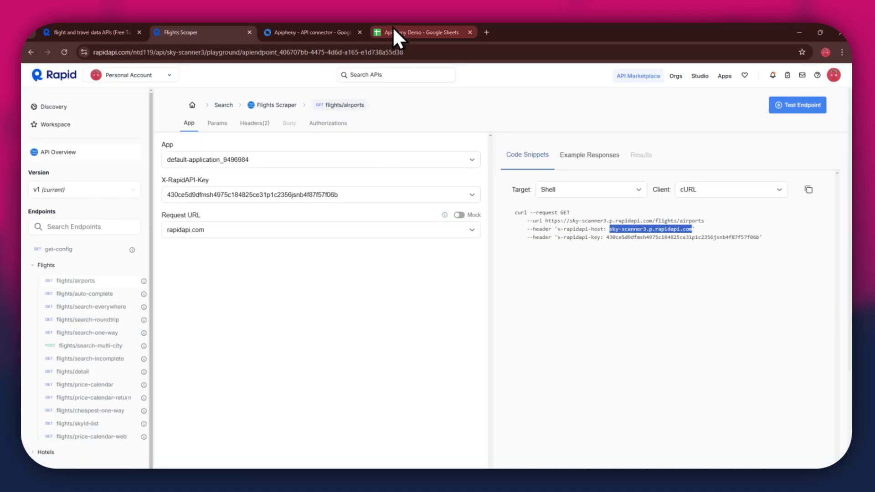
left_click(396, 32)
key("ctrl+v")
Step: Fill the second header with x-rapidapi-key and the API key from the snippet
left_click(768, 280)
left_click(205, 31)
left_click_drag(556, 237, 600, 238)
key("ctrl+c")
left_click(421, 32)
key("ctrl+v")
left_click(799, 280)
left_click(182, 32)
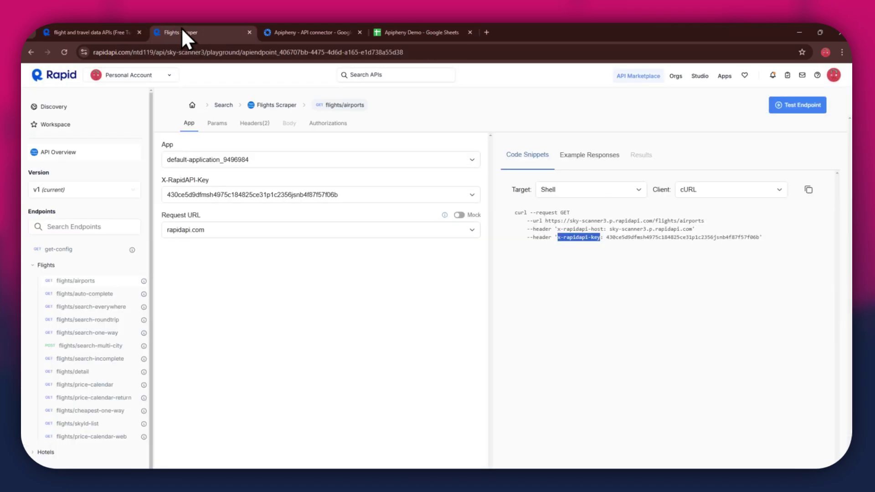
double_click(621, 237)
key("ctrl+c")
left_click(422, 32)
left_click(808, 304)
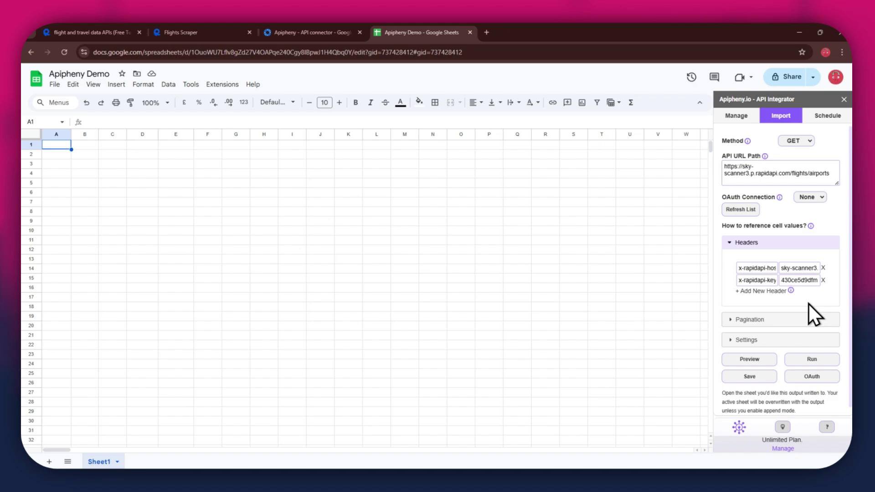
Step: Run the Apipheny import, confirm overwriting Sheet1, and scroll through the 5400+ airport rows
left_click(813, 359)
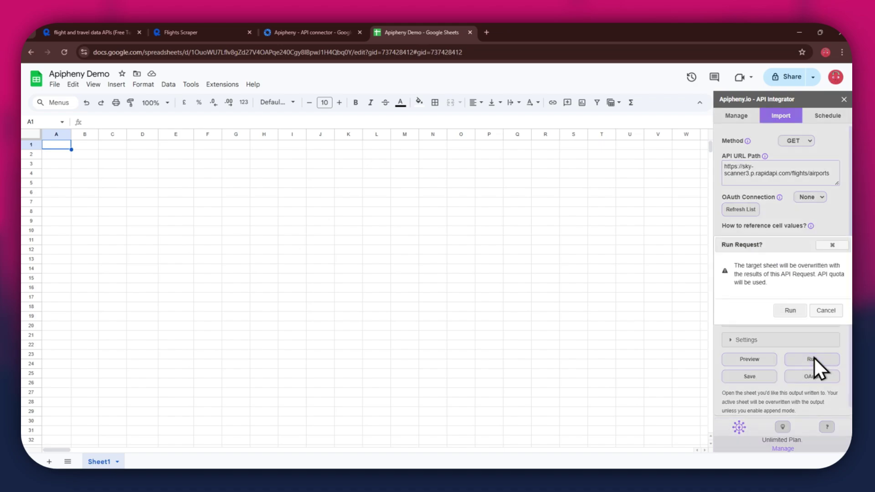
left_click(792, 312)
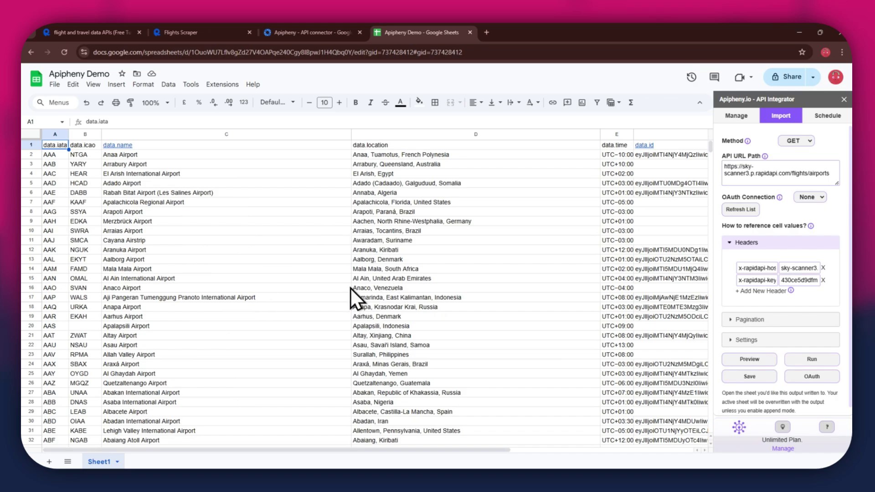
scroll(350, 288, "down", 18)
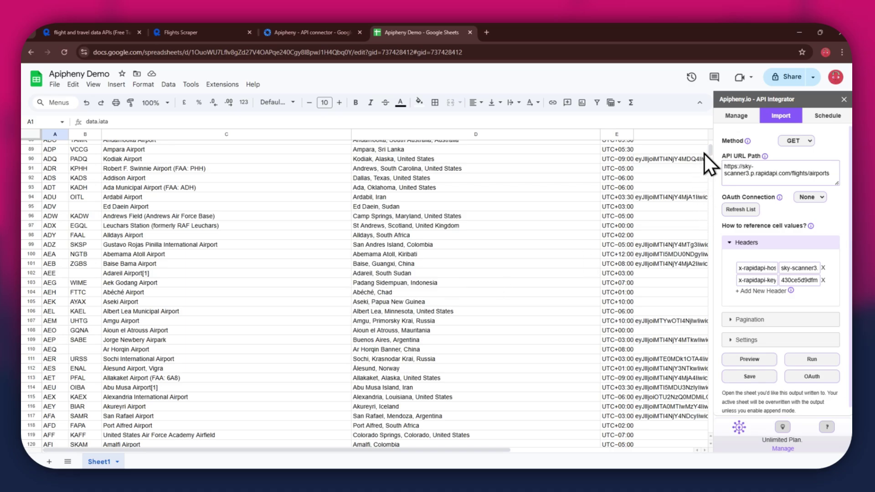
left_click_drag(710, 149, 710, 275)
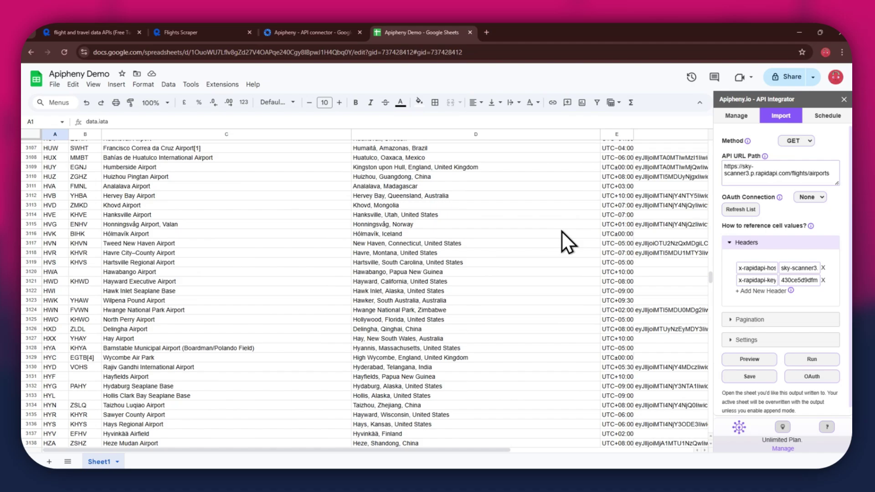